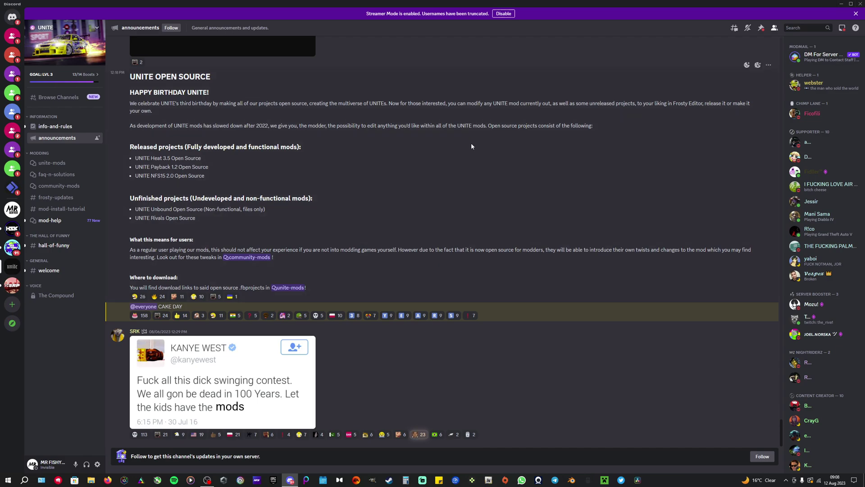
# Look through the UNITE server's open source announcement and the posts in the community-mods channel
pyautogui.scroll(3, 297, 52)
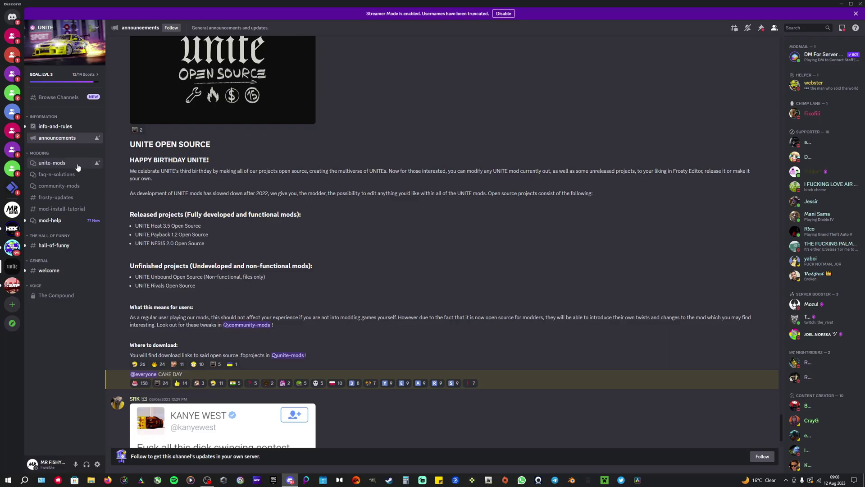
pyautogui.click(74, 186)
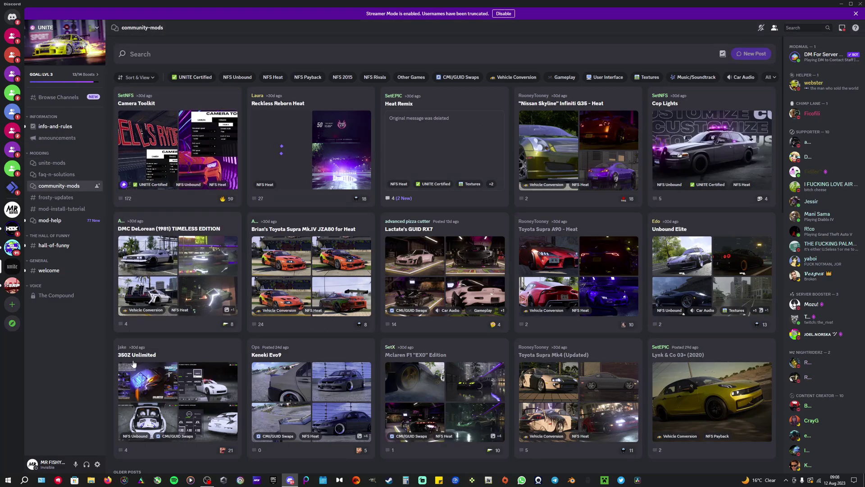
pyautogui.scroll(-3, 288, 243)
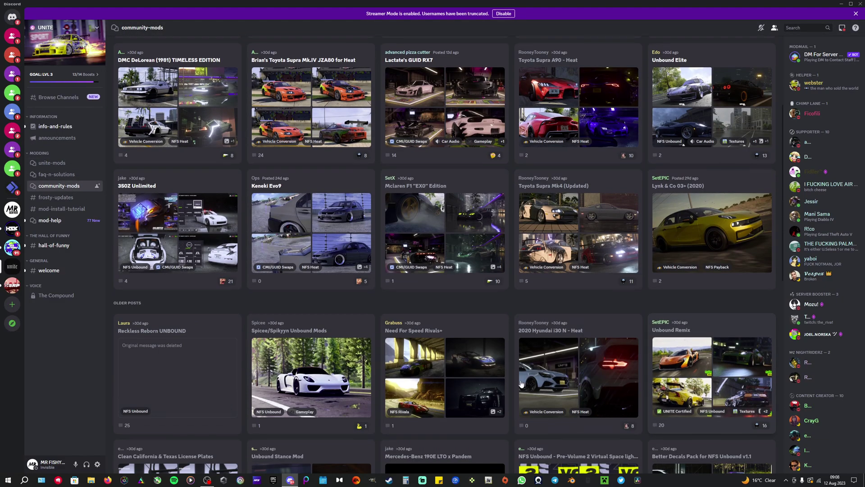
pyautogui.scroll(3, 349, 341)
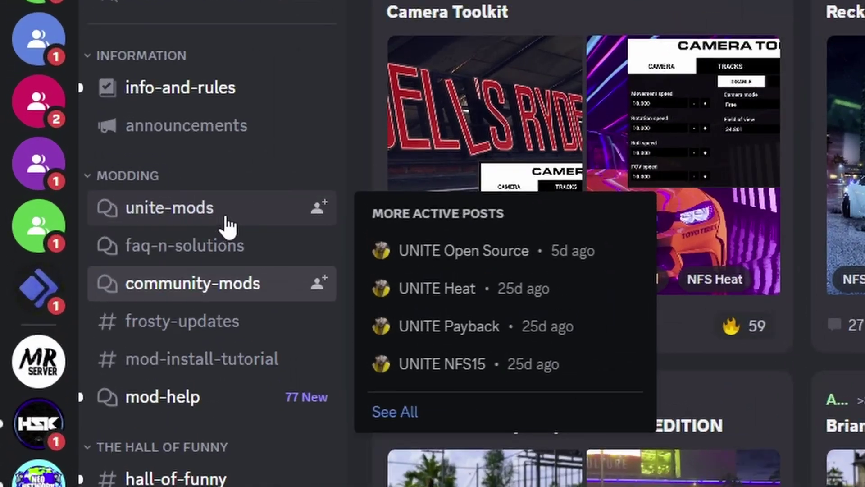
# Open the UNITE NFS15 release post in the unite-mods channel
pyautogui.click(68, 166)
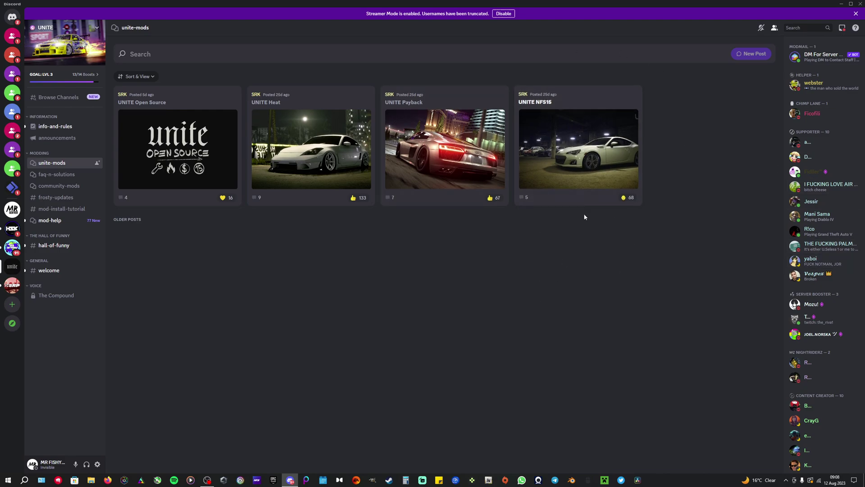
pyautogui.click(612, 192)
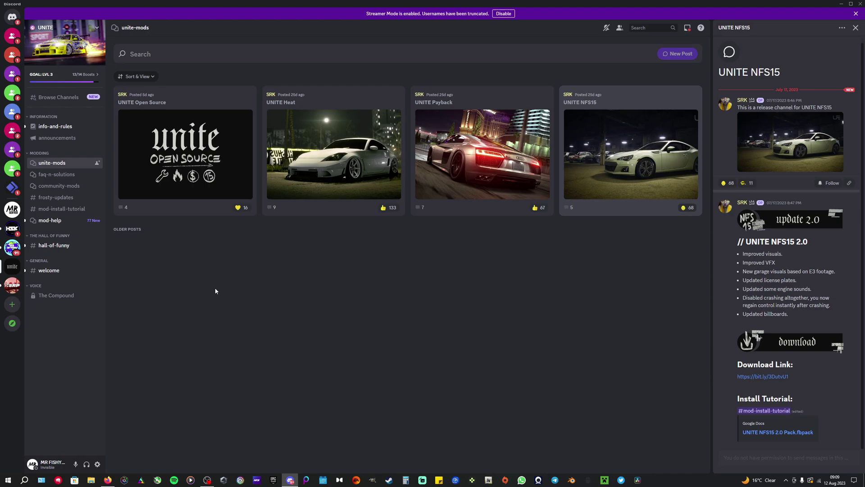
# Find the Frosty Toolsuite 1.0.6.2 release in the frosty-updates channel and open its Mod Manager download link
pyautogui.click(55, 197)
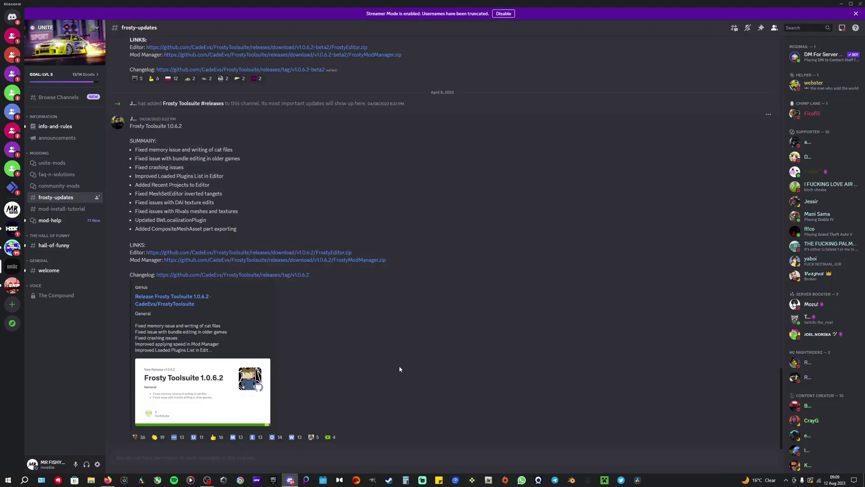
pyautogui.scroll(3, 383, 371)
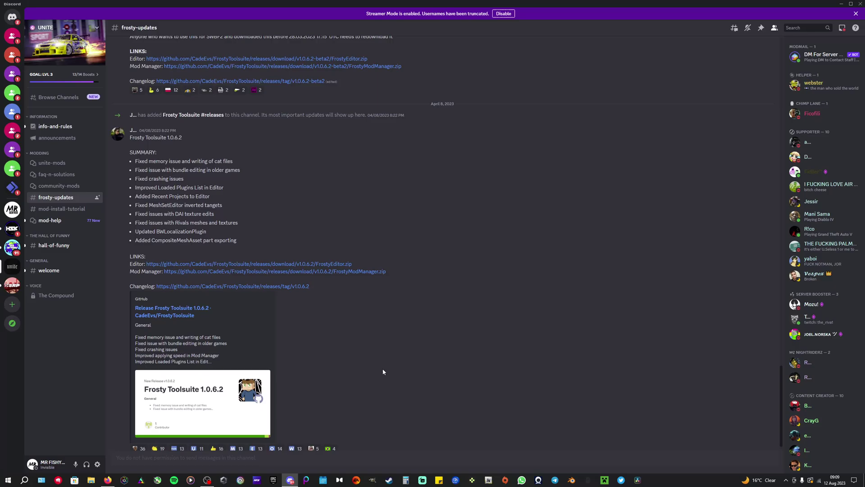
pyautogui.scroll(-3, 392, 363)
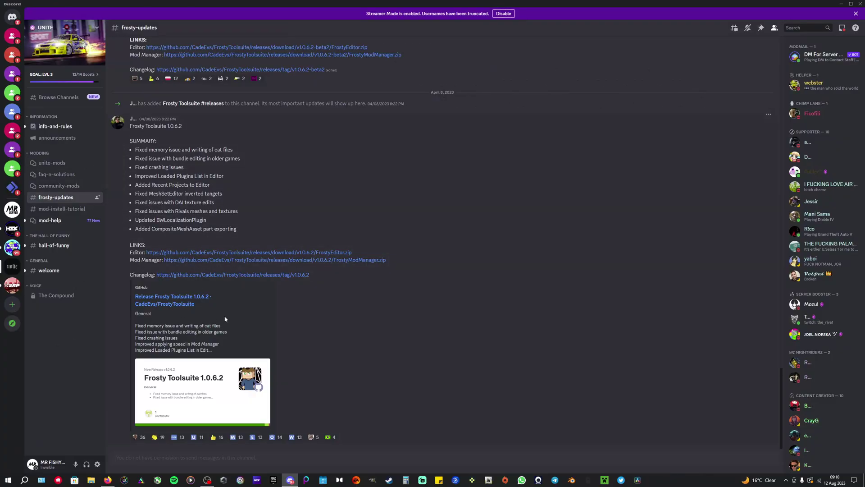
pyautogui.scroll(15, 405, 323)
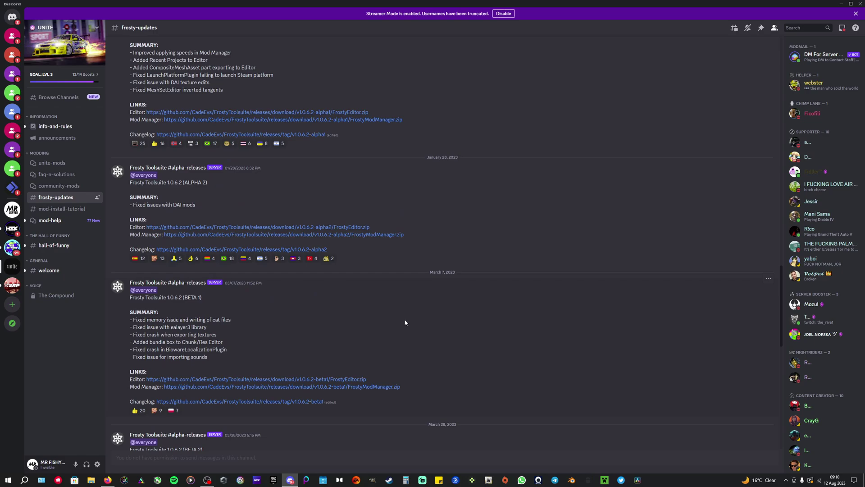
pyautogui.scroll(-10, 405, 319)
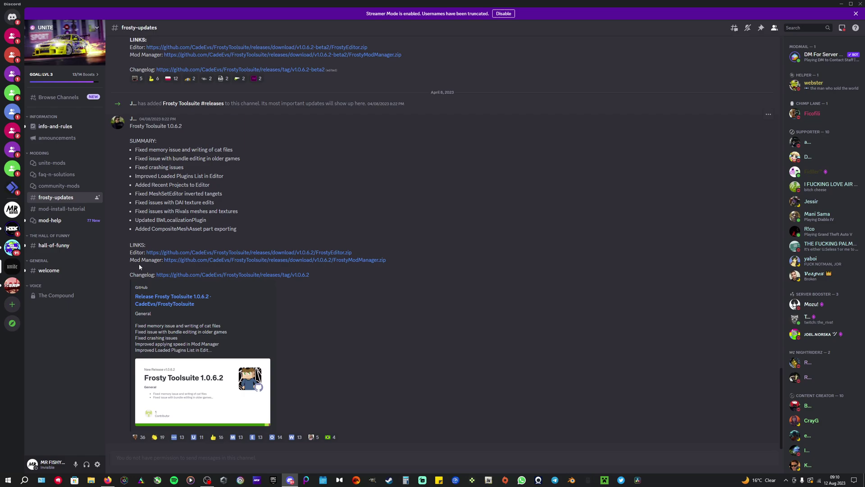
pyautogui.click(214, 261)
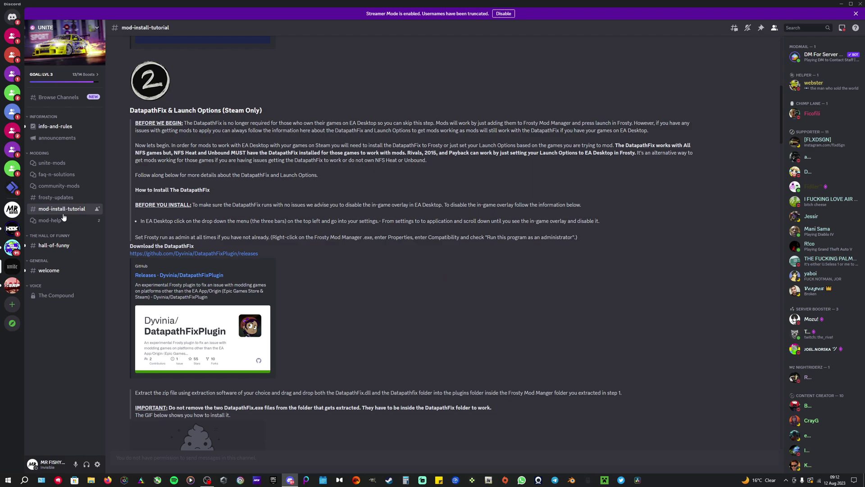
# Read the DatapathFix and launch options instructions in the mod-install-tutorial channel
pyautogui.scroll(3, 130, 229)
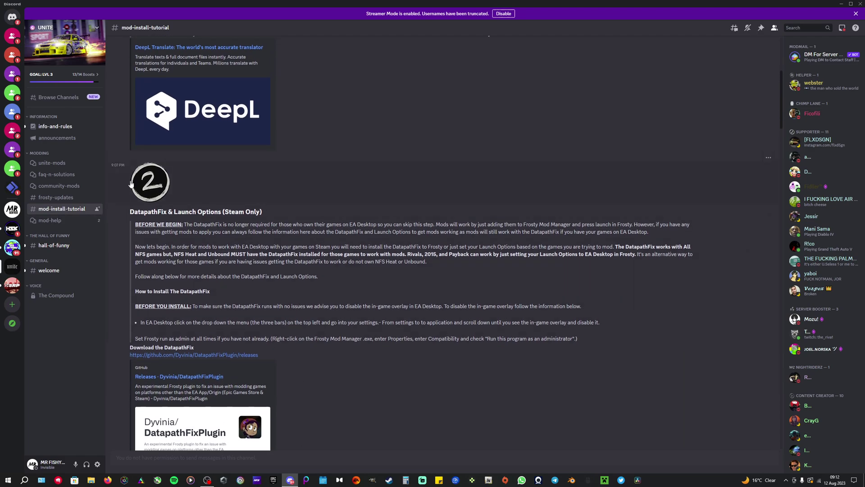
pyautogui.scroll(-3, 148, 185)
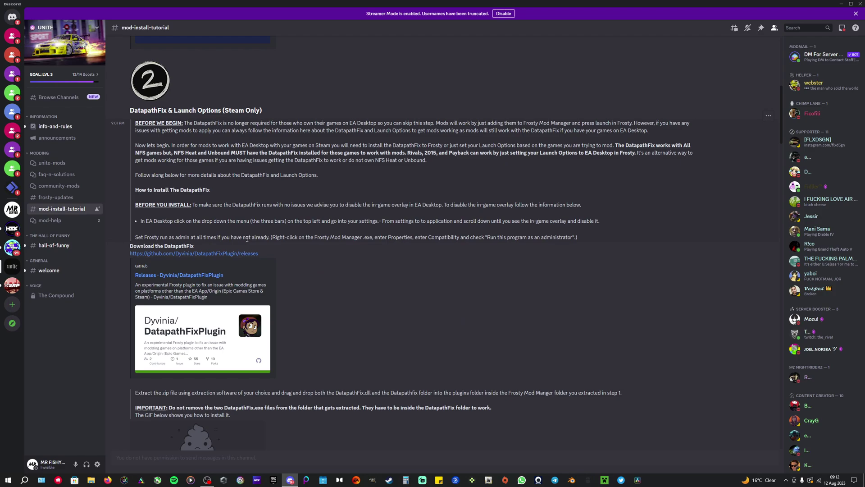
pyautogui.scroll(-5, 296, 333)
pyautogui.scroll(-4, 296, 333)
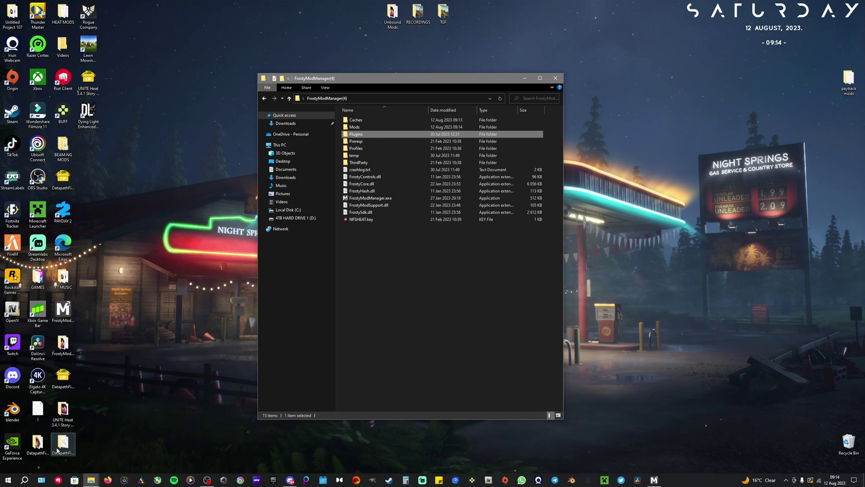
# Open the extracted DatapathFixPlugin(2) folder from the desktop and inspect its DatapathFix subfolder
pyautogui.doubleClick(37, 444)
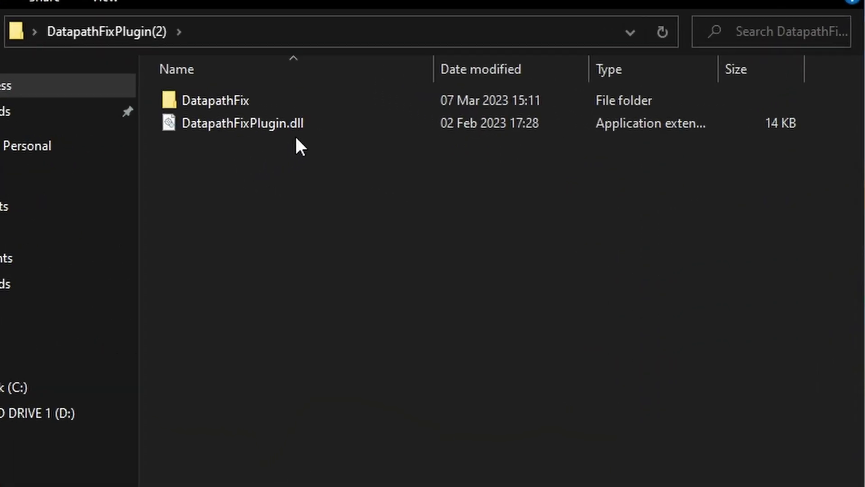
pyautogui.doubleClick(251, 95)
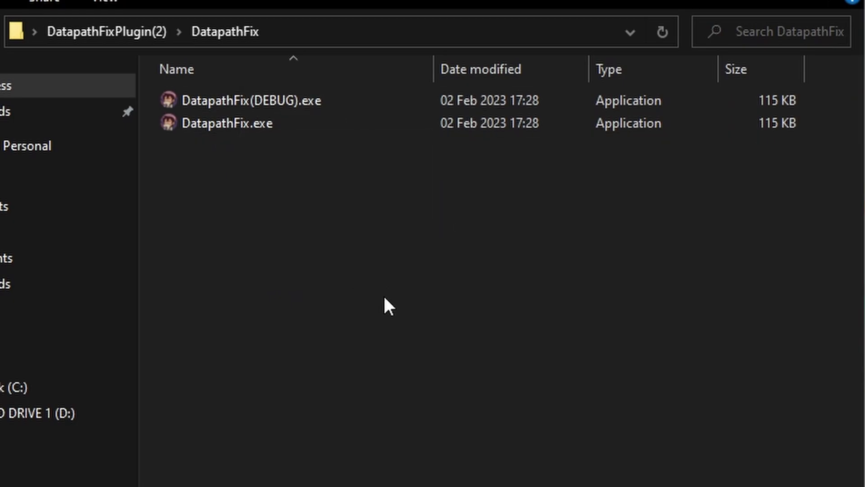
pyautogui.hotkey('alt', 'Left')
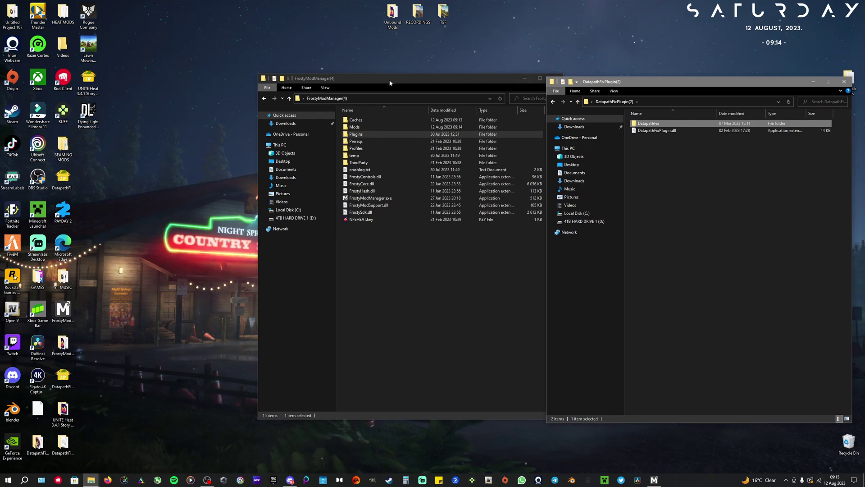
# Move the FrostyModManager(4) window clear of the plugin folder and examine the contents of its Plugins folder
pyautogui.moveTo(390, 83); pyautogui.dragTo(300, 70)
pyautogui.click(301, 237)
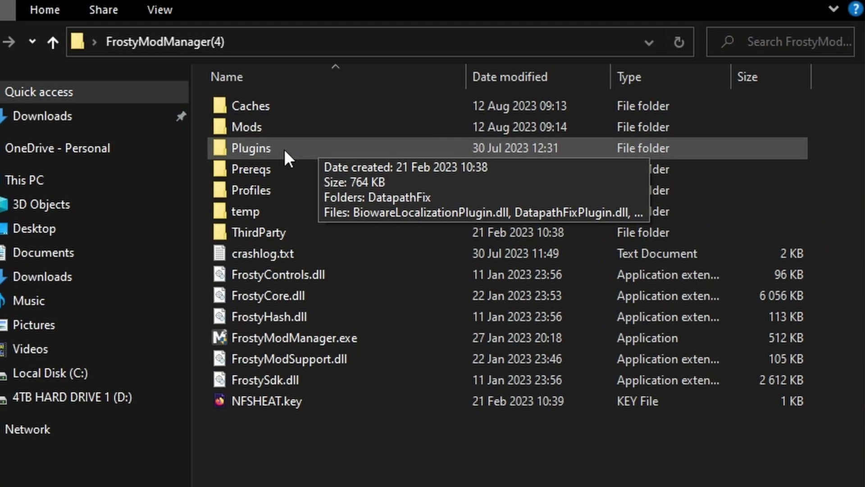
pyautogui.doubleClick(278, 128)
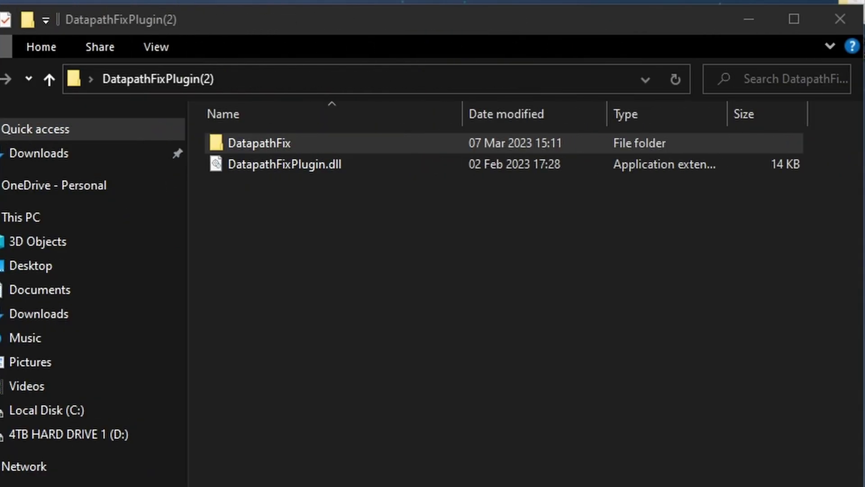
pyautogui.click(276, 148)
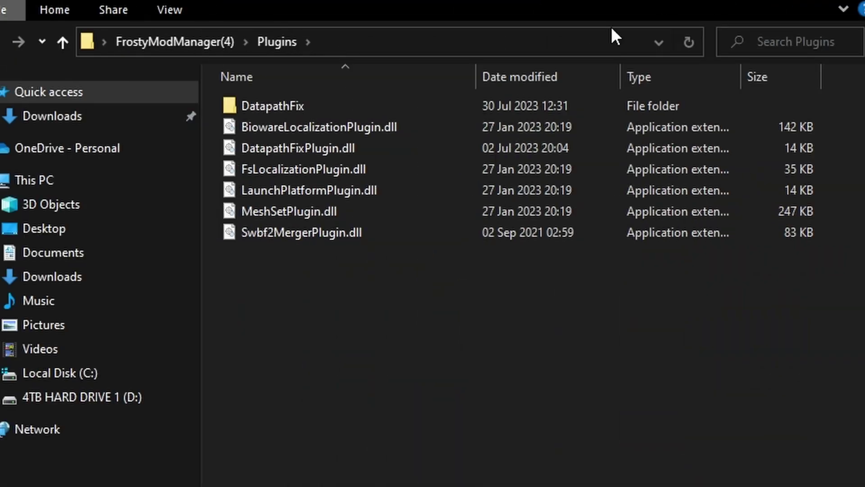
pyautogui.click(68, 43)
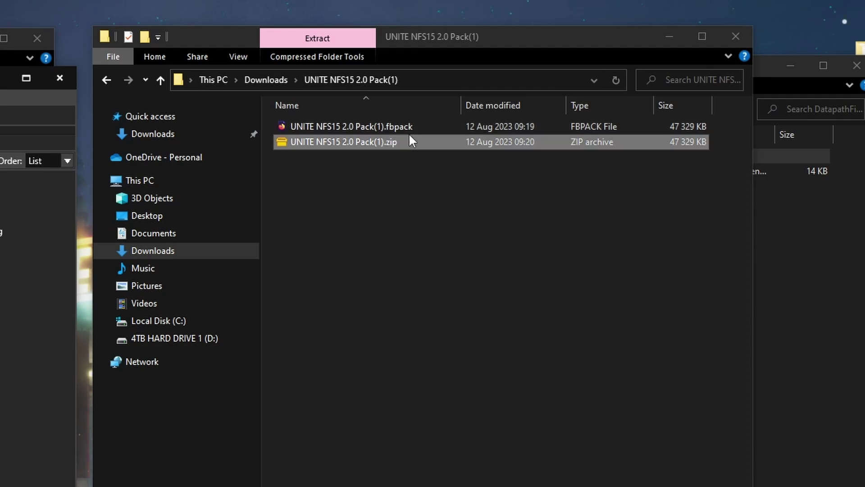
# Compress the UNITE NFS15 2.0 Pack(1).fbpack file into a ZIP archive with PeaZip
pyautogui.rightClick(358, 126)
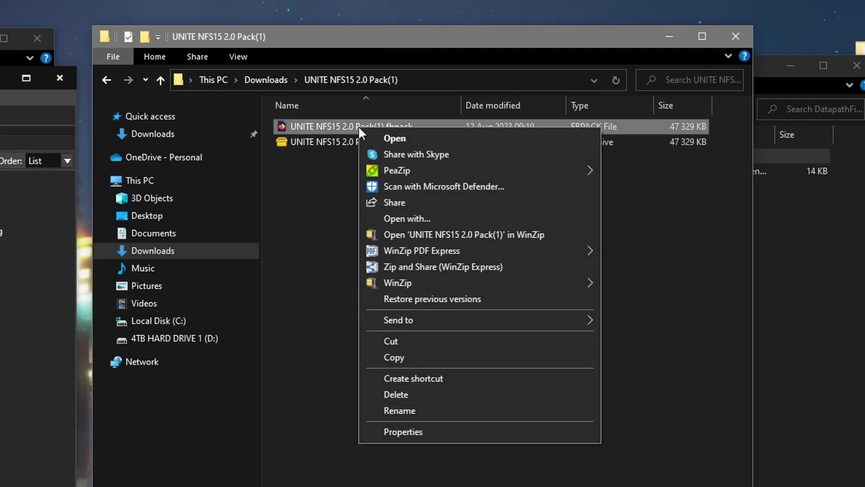
pyautogui.moveTo(396, 168)
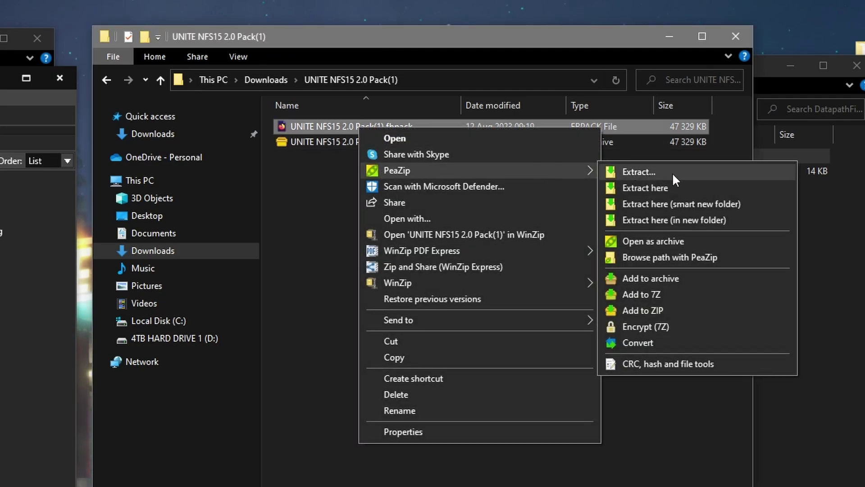
pyautogui.click(649, 316)
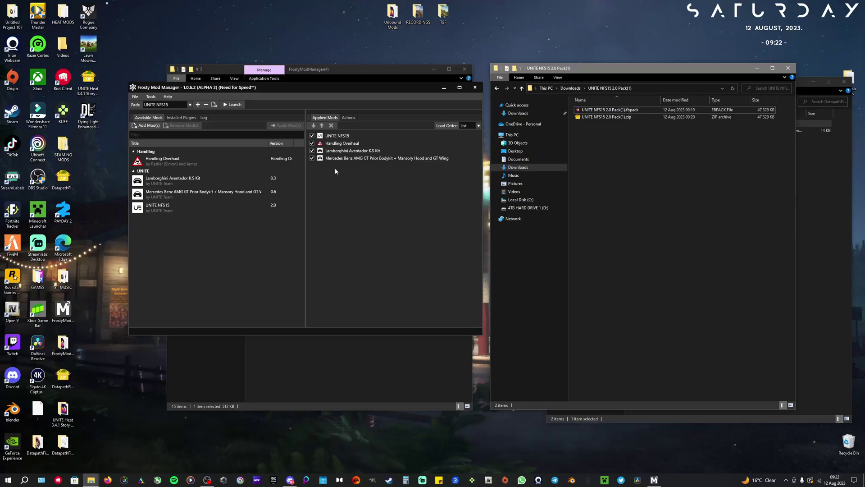
# Switch to the EA app to check that it is running and signed in, and minimize it
pyautogui.click(356, 481)
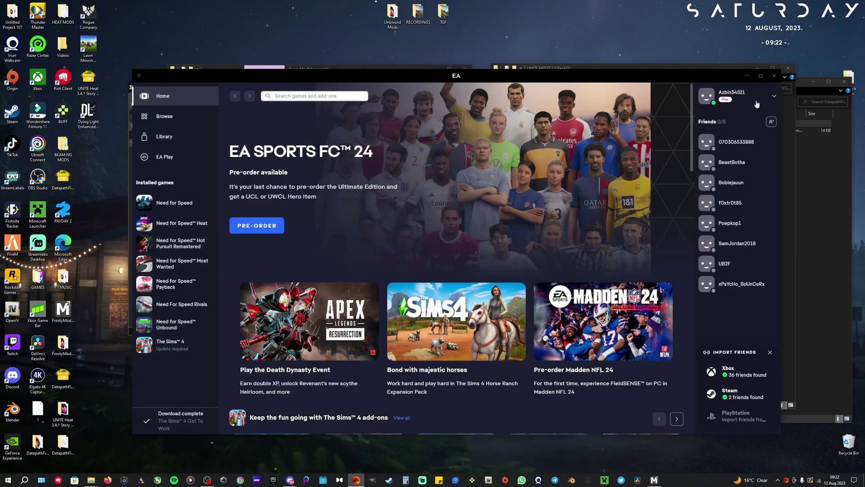
pyautogui.click(748, 77)
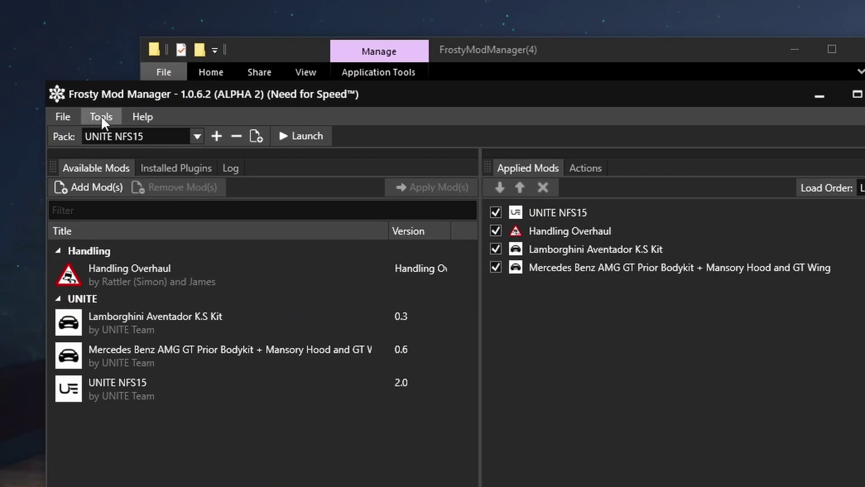
# Open the Frosty Mod Manager options and check that DatapathFix is enabled
pyautogui.click(101, 117)
pyautogui.click(116, 130)
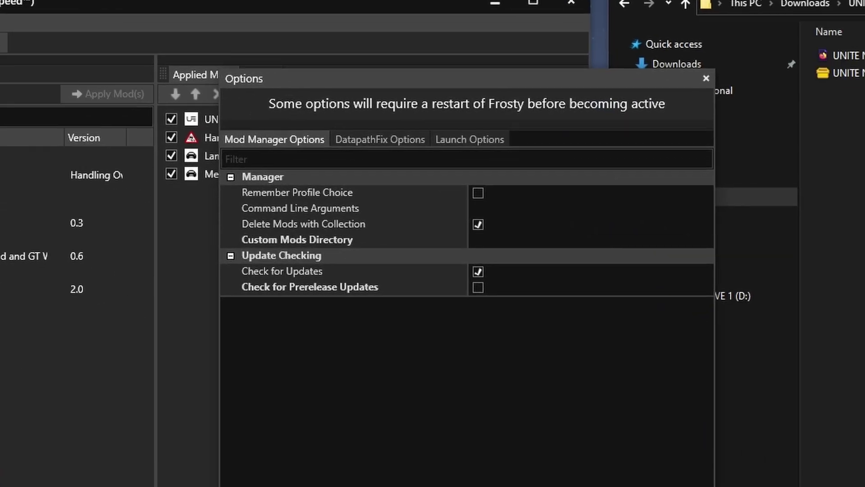
pyautogui.click(366, 138)
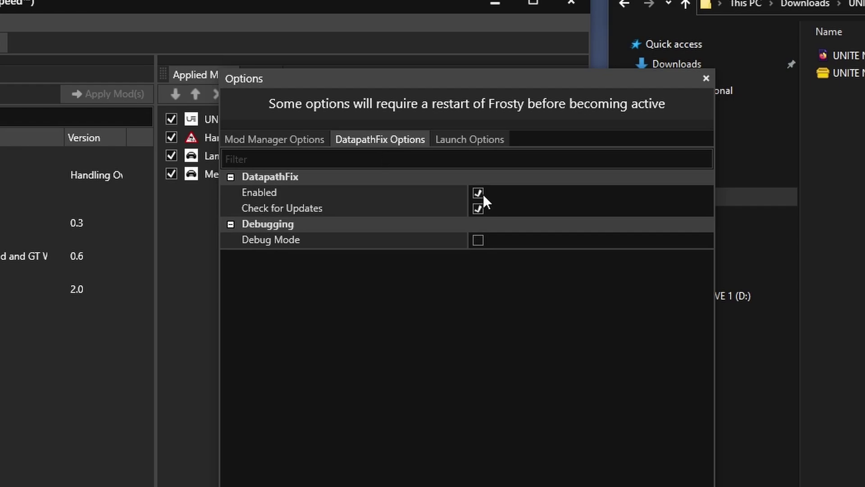
# Enable platform launching in the launch options with EADesktop as the platform, and save the options
pyautogui.click(466, 138)
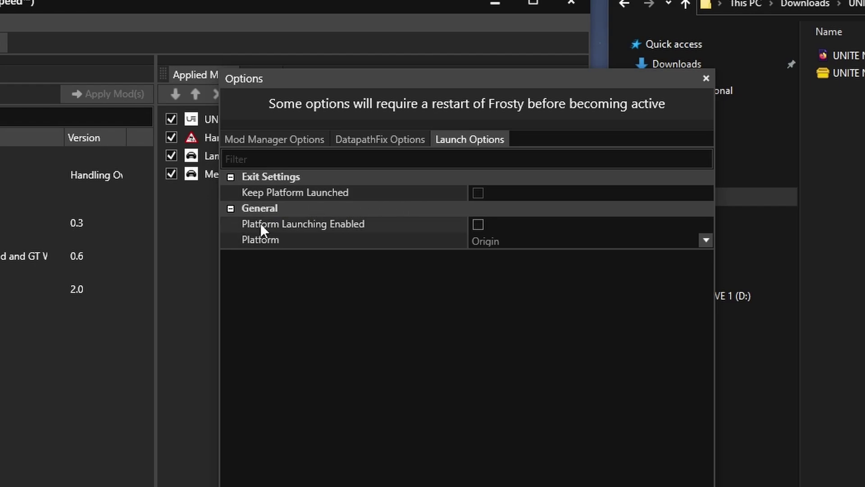
pyautogui.click(478, 224)
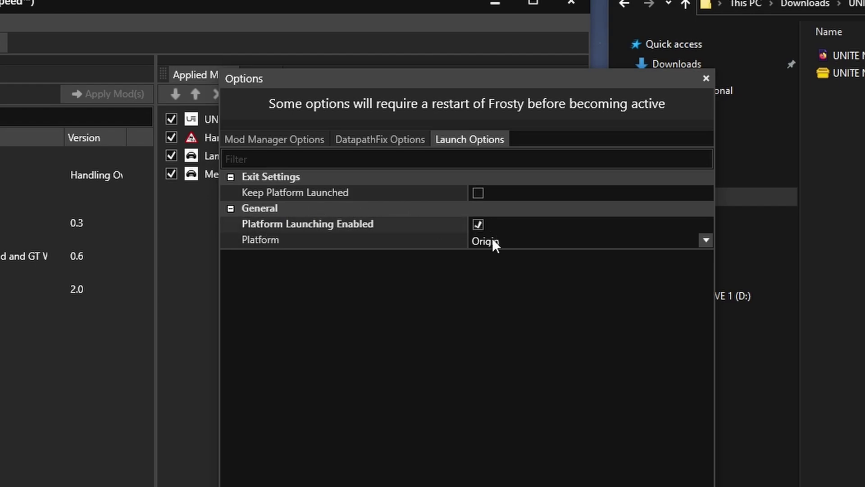
pyautogui.click(495, 243)
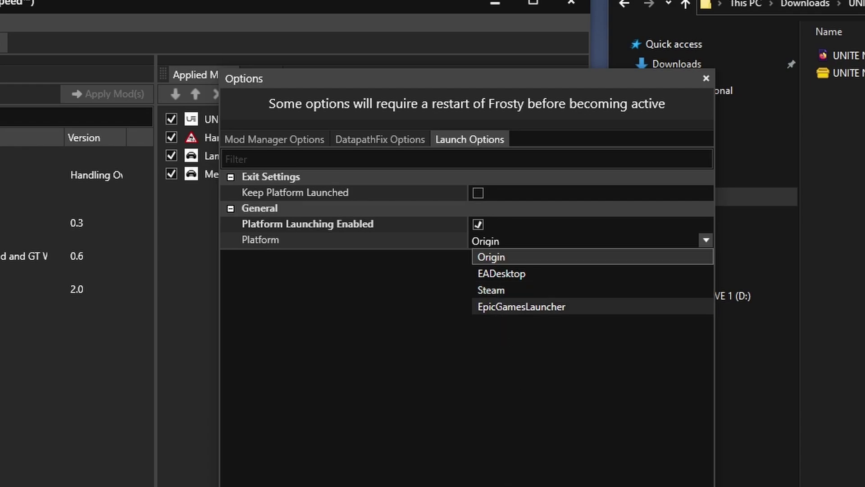
pyautogui.click(549, 278)
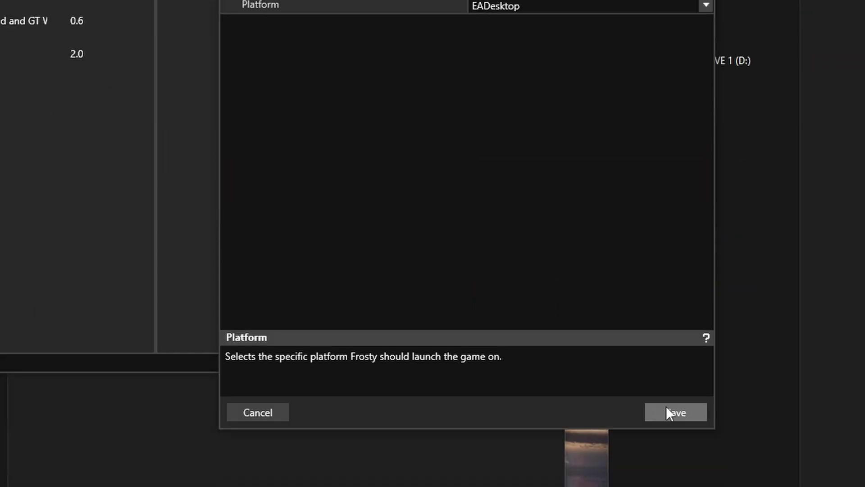
pyautogui.click(667, 411)
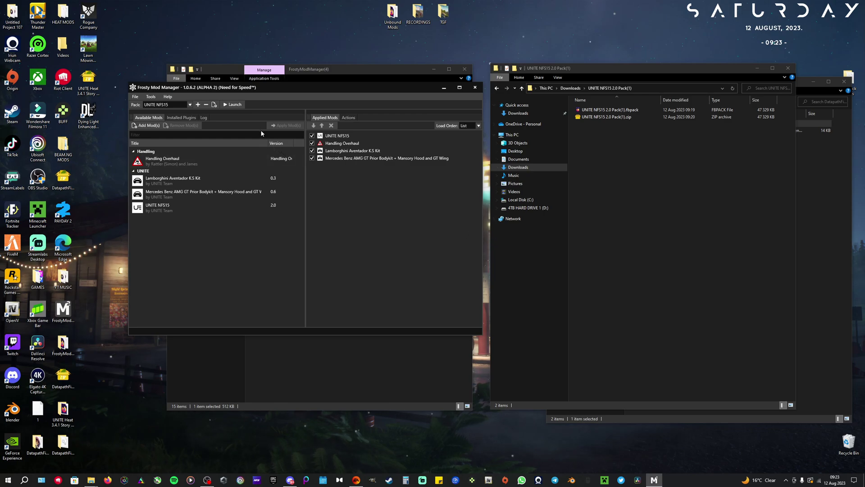
# Launch Need for Speed with the UNITE NFS15 mod pack
pyautogui.click(233, 104)
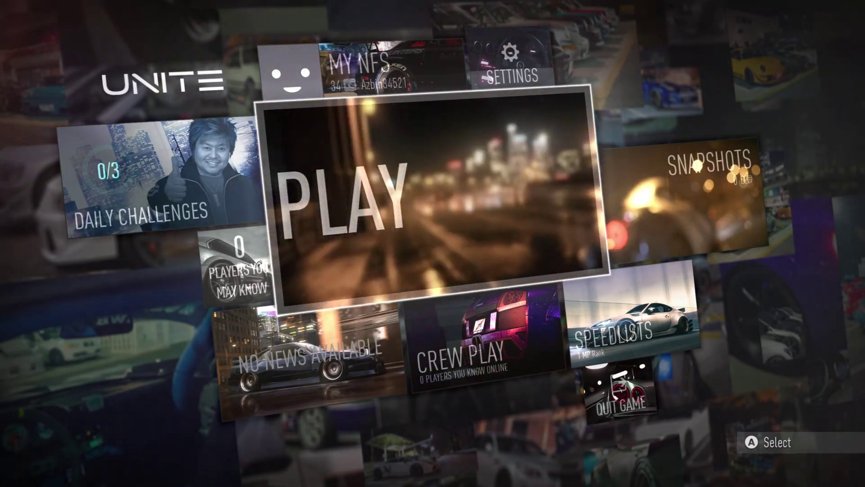
# Start playing from the main menu and maneuver the white BMW to face the street toward the neon VIP sign
pyautogui.press('Return')
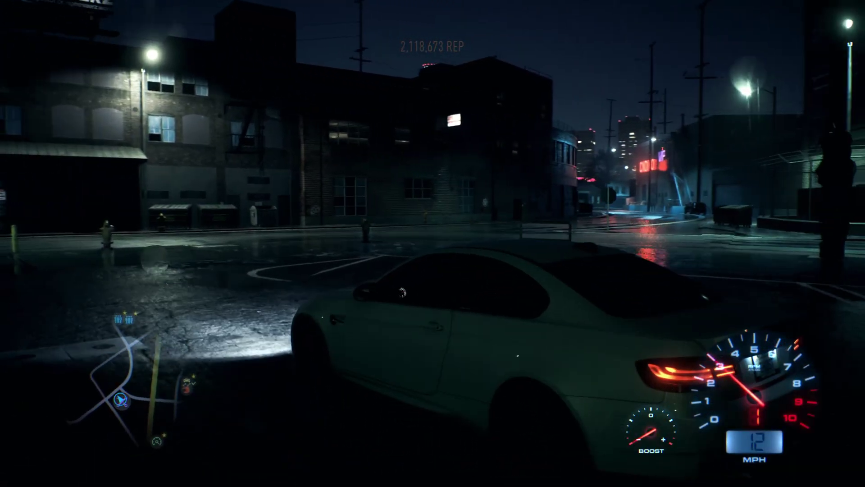
pyautogui.press('w')
pyautogui.press('a')
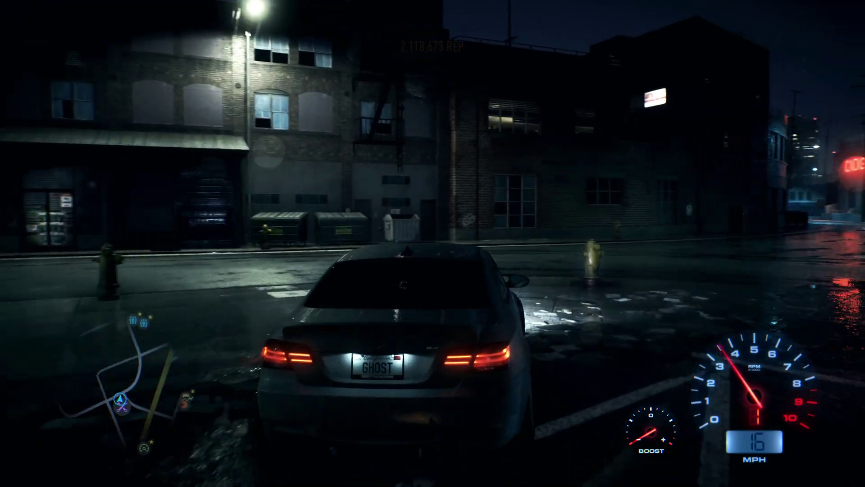
pyautogui.press('d')
pyautogui.press('s')
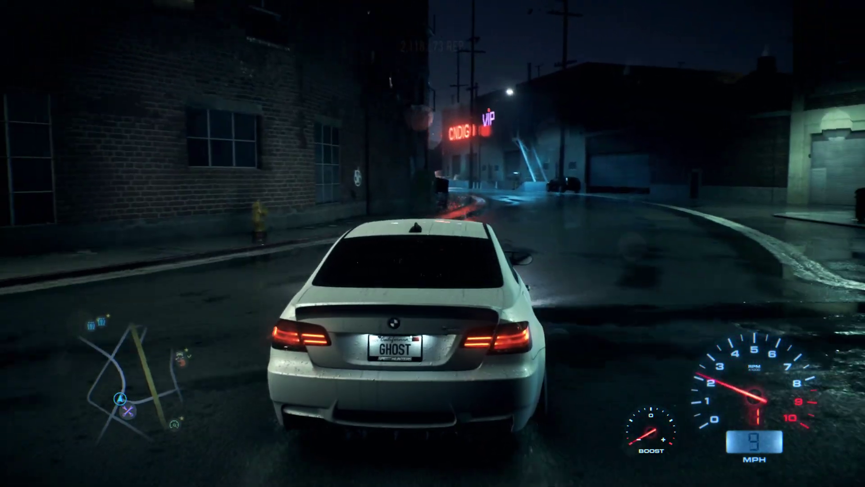
pyautogui.press('w')
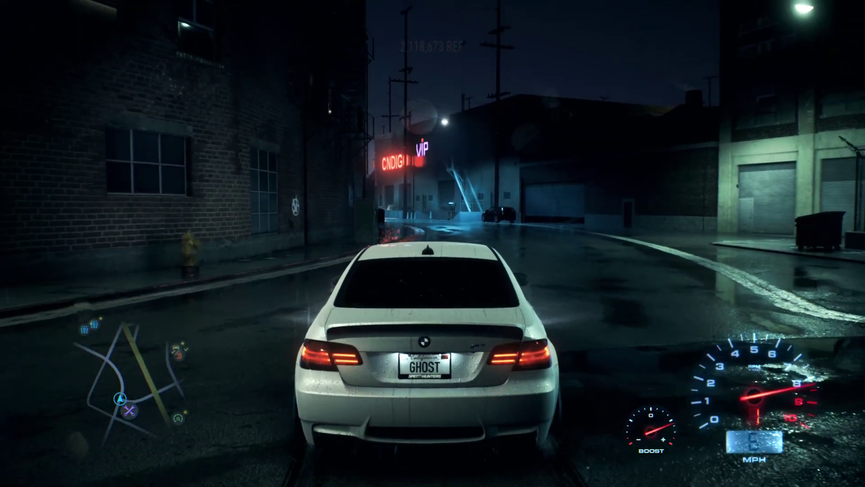
# Accelerate past the neon signs onto the wide avenue and drive at high speed toward the downtown skyline
pyautogui.press('w')
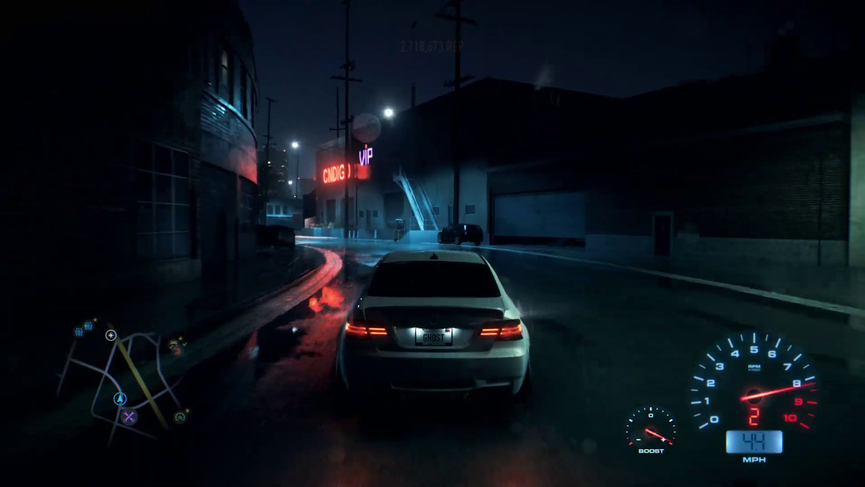
pyautogui.press('w')
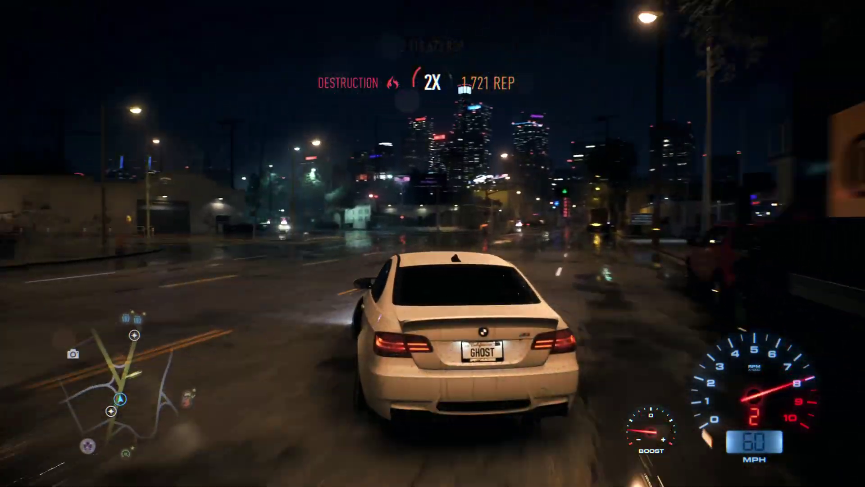
pyautogui.press('w')
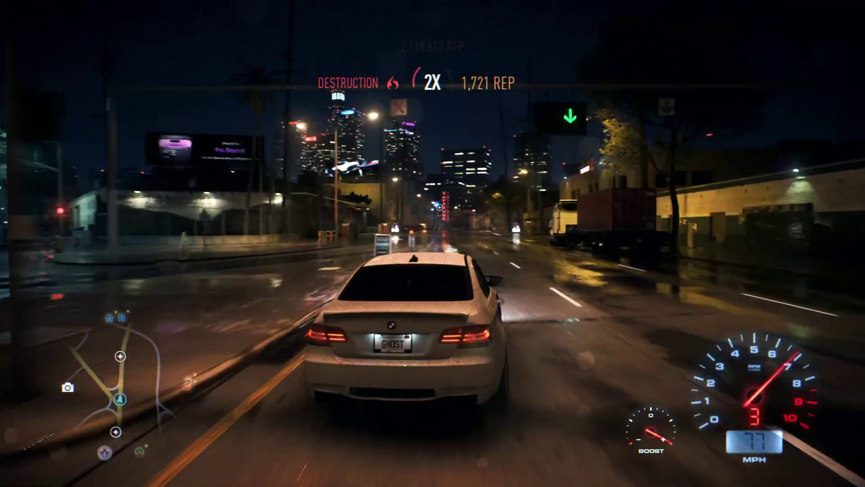
pyautogui.press('w')
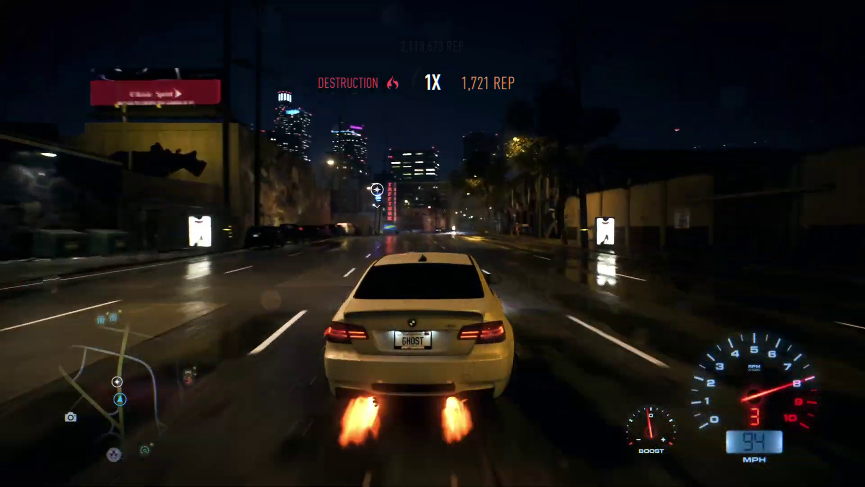
pyautogui.press('w')
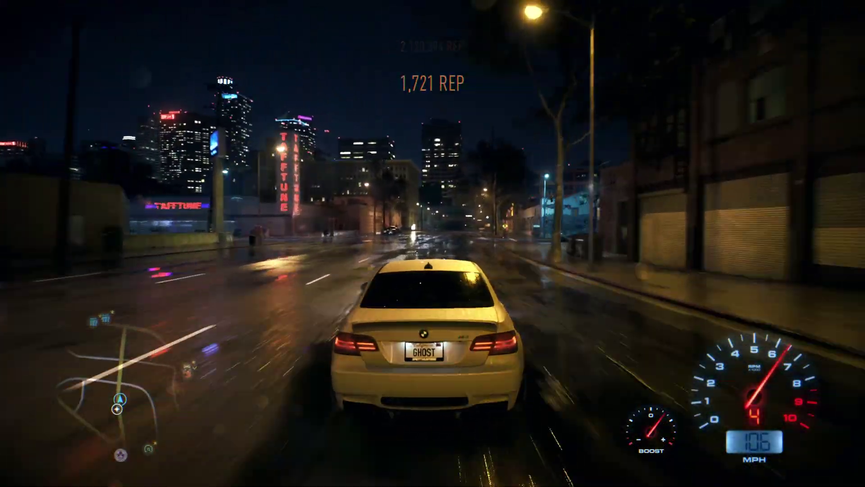
pyautogui.press('w')
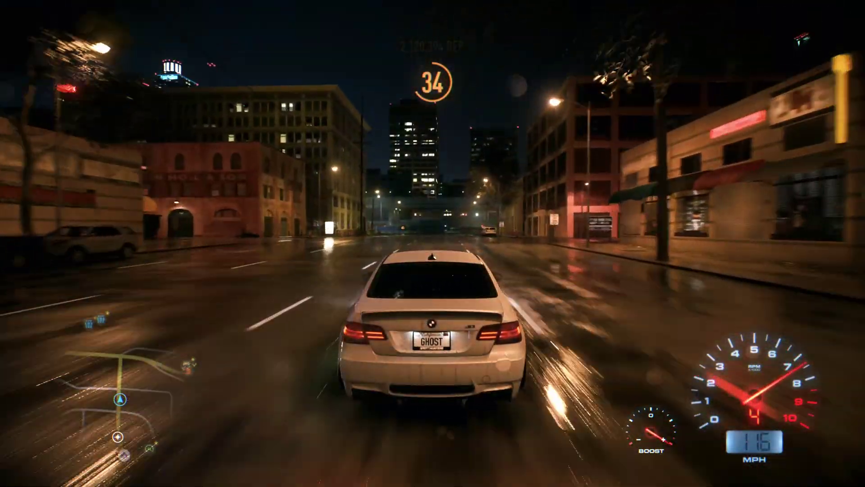
# Brake for the intersection before the overpass, drift left onto the cross street, and accelerate along it past the star sign
pyautogui.press('s')
pyautogui.press('a')
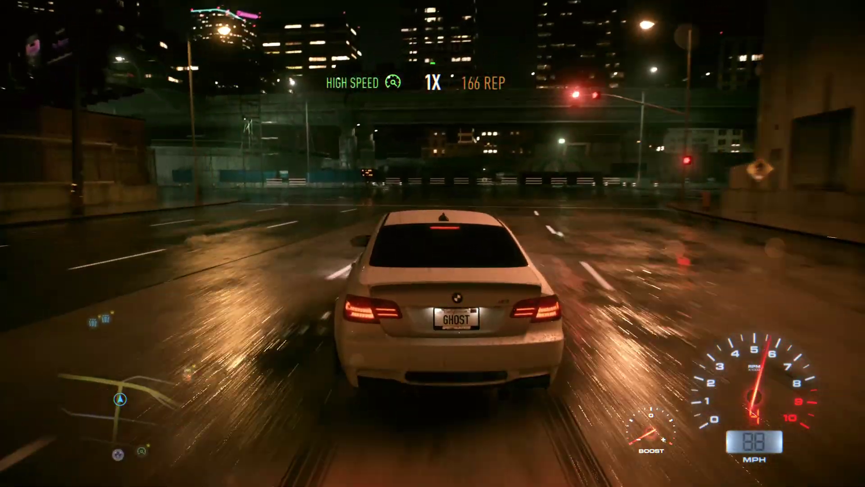
pyautogui.press('a')
pyautogui.press('w')
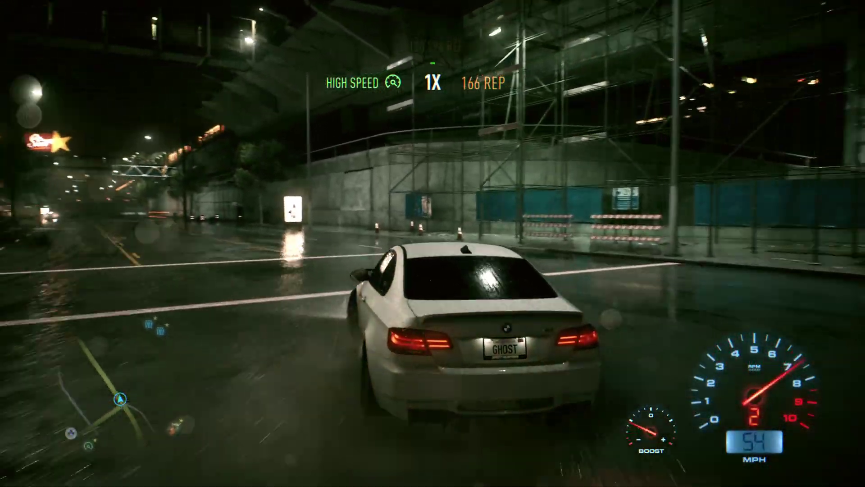
pyautogui.press('d')
pyautogui.press('w')
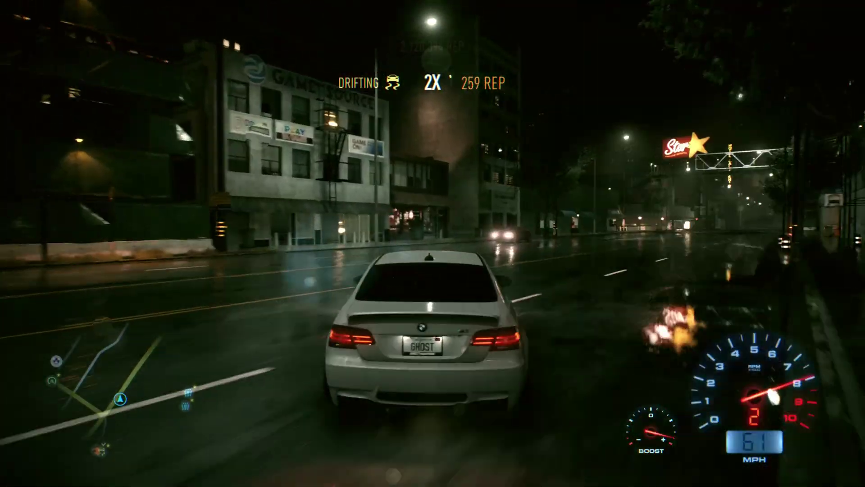
pyautogui.press('w')
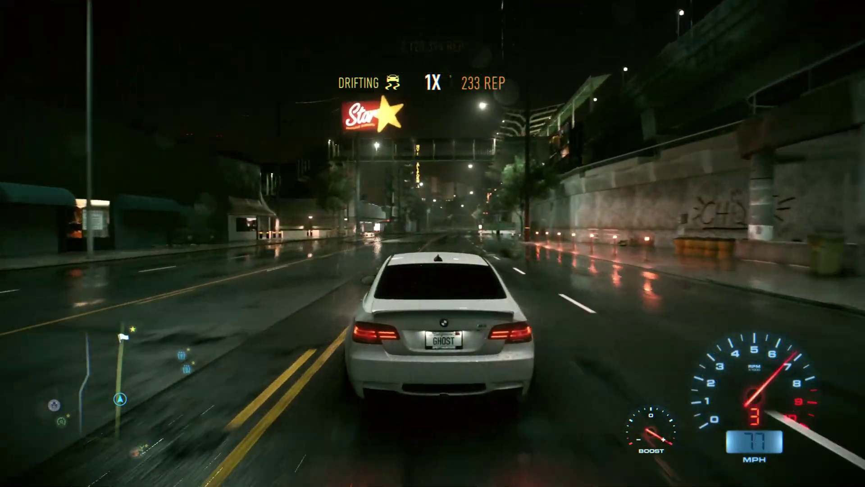
pyautogui.press('w')
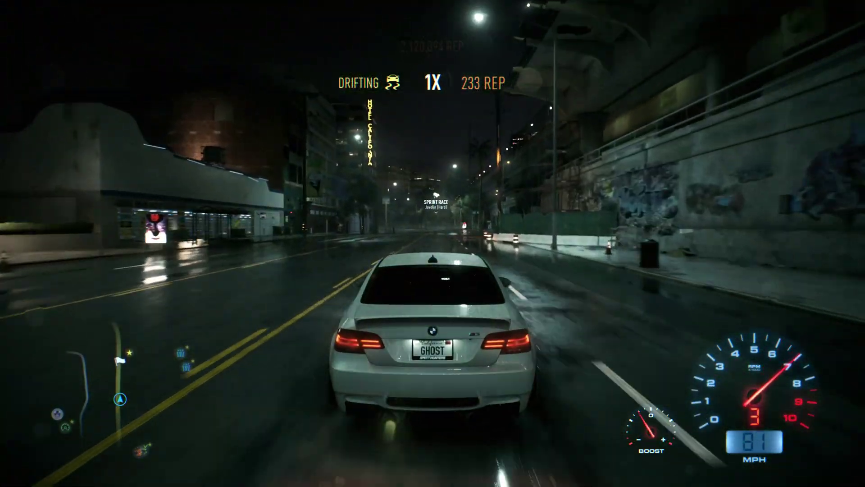